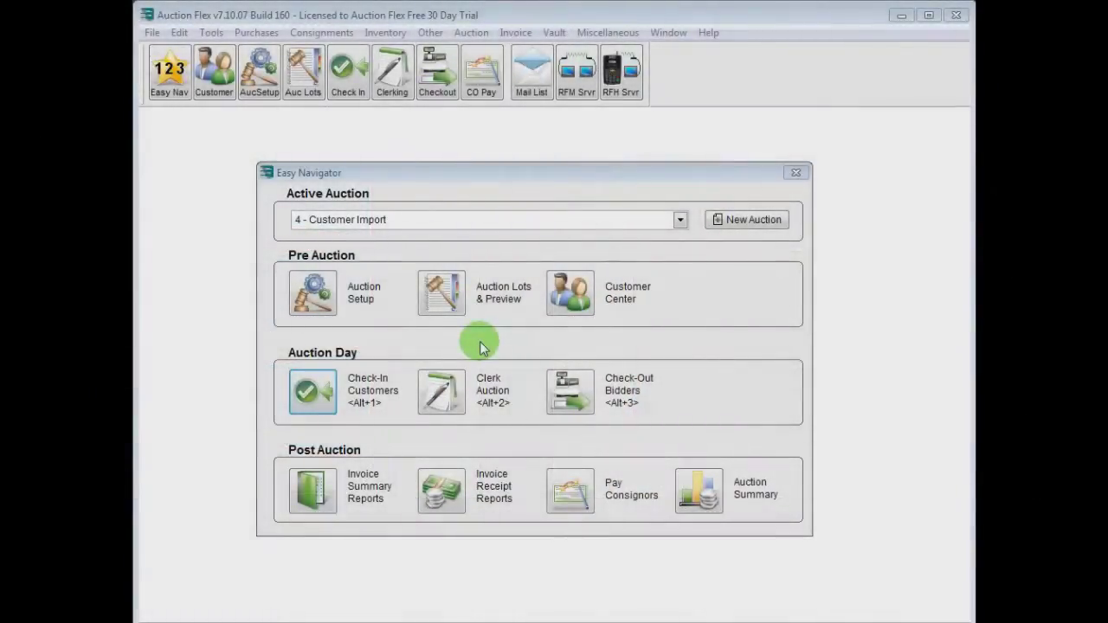
- Open check-in for the Customer Import auction with its advanced options, and bring up Customer Test Import.xls
{"action": "left_click", "coordinate": [319, 390]}
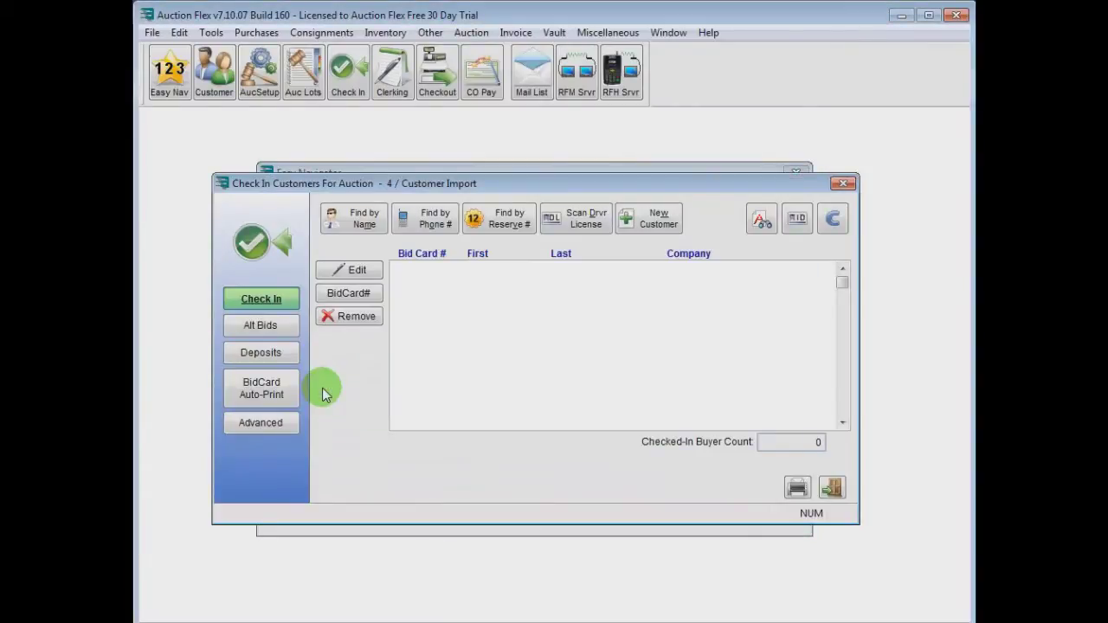
{"action": "left_click", "coordinate": [262, 427]}
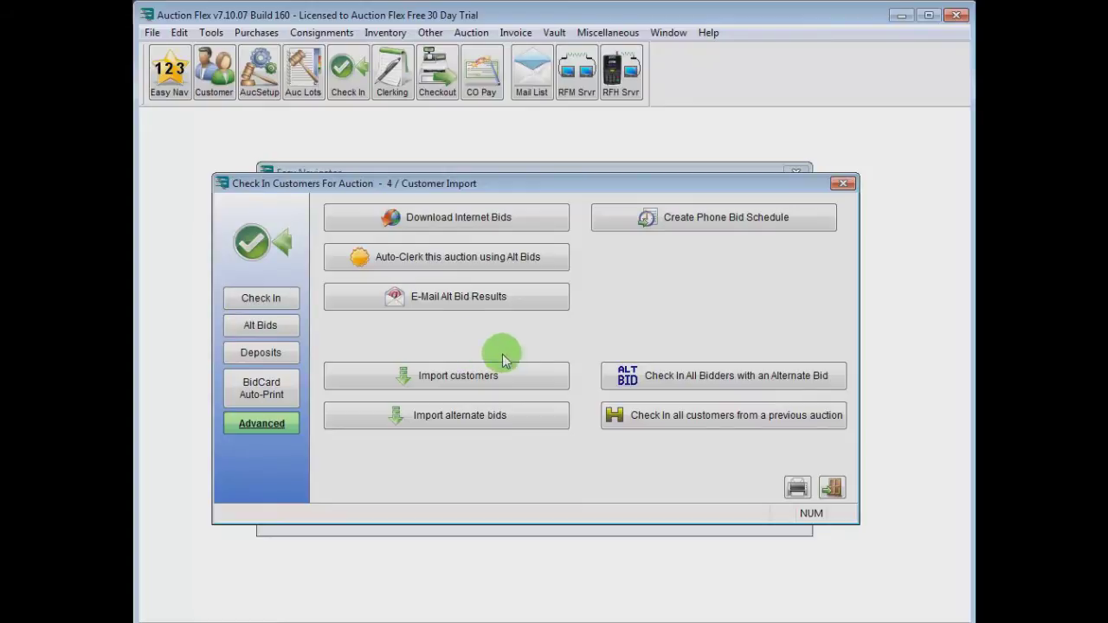
{"action": "left_click", "coordinate": [548, 414]}
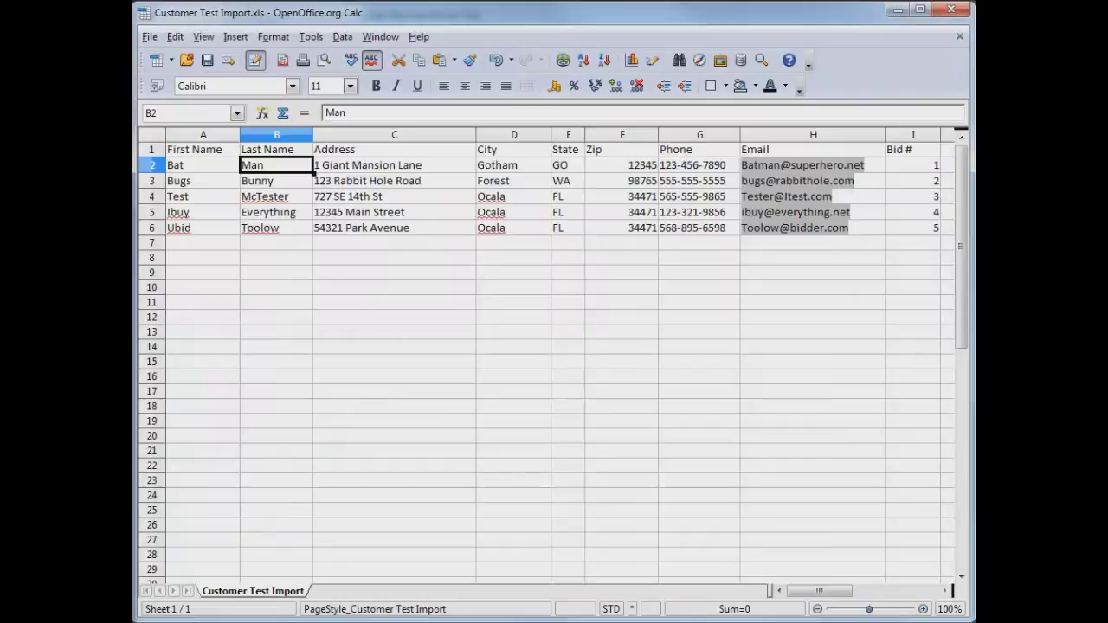
- Review customer rows 2–6 and the First Name and Last Name columns
{"action": "left_click", "coordinate": [151, 165]}
{"action": "left_click", "coordinate": [151, 181]}
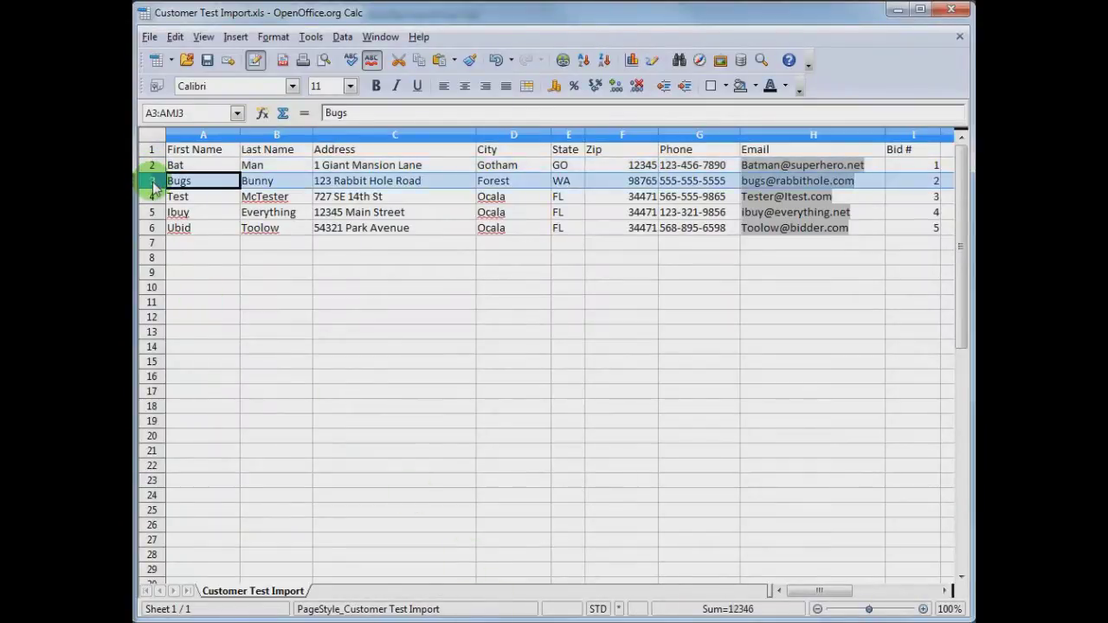
{"action": "left_click", "coordinate": [152, 196]}
{"action": "left_click", "coordinate": [152, 212]}
{"action": "left_click", "coordinate": [152, 228]}
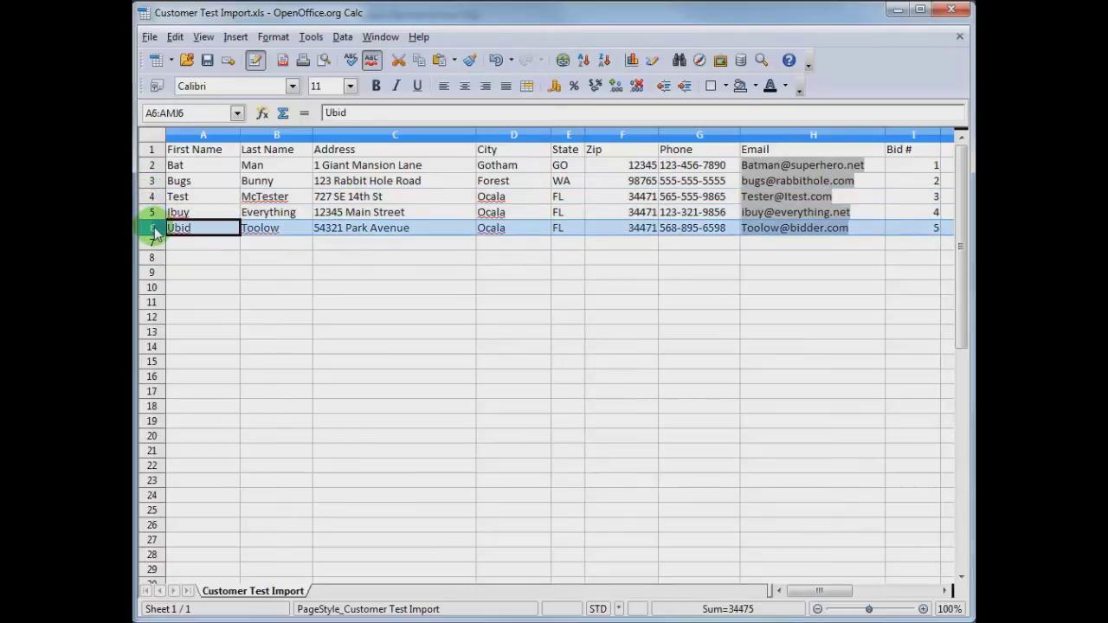
{"action": "left_click", "coordinate": [203, 135]}
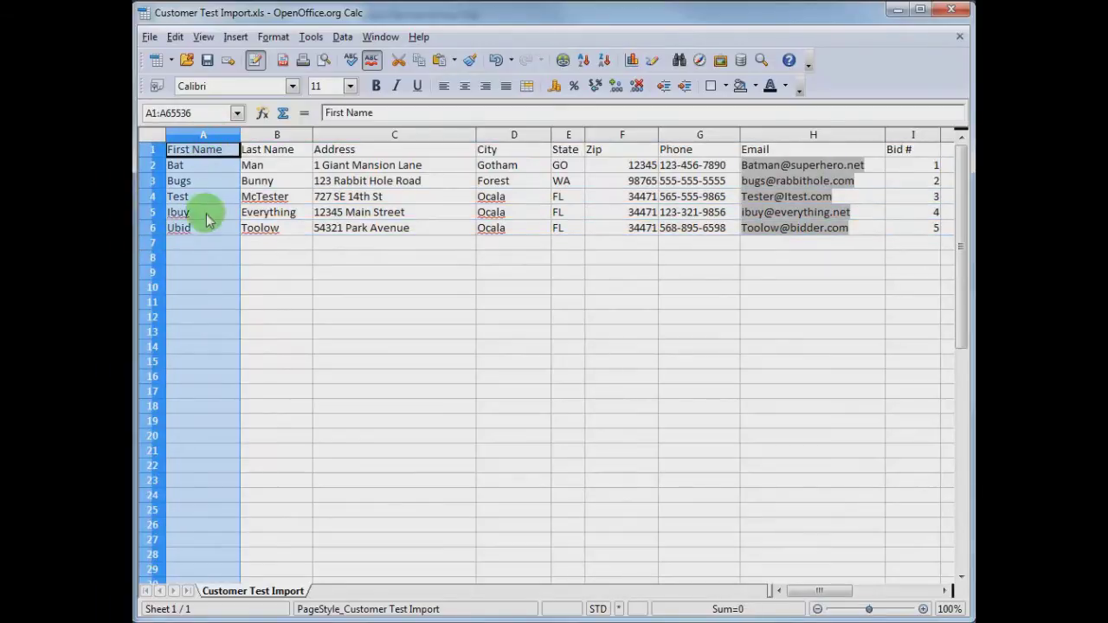
{"action": "left_click", "coordinate": [277, 135]}
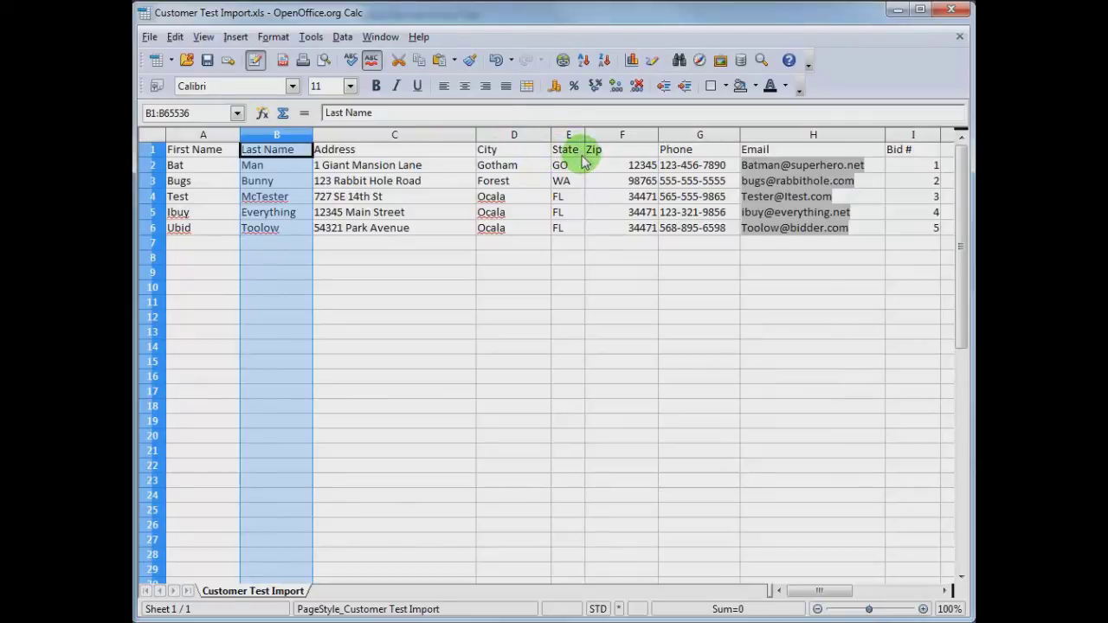
- Save Customer Test Import.xls in its current .xls format and close it
{"action": "left_click", "coordinate": [951, 9]}
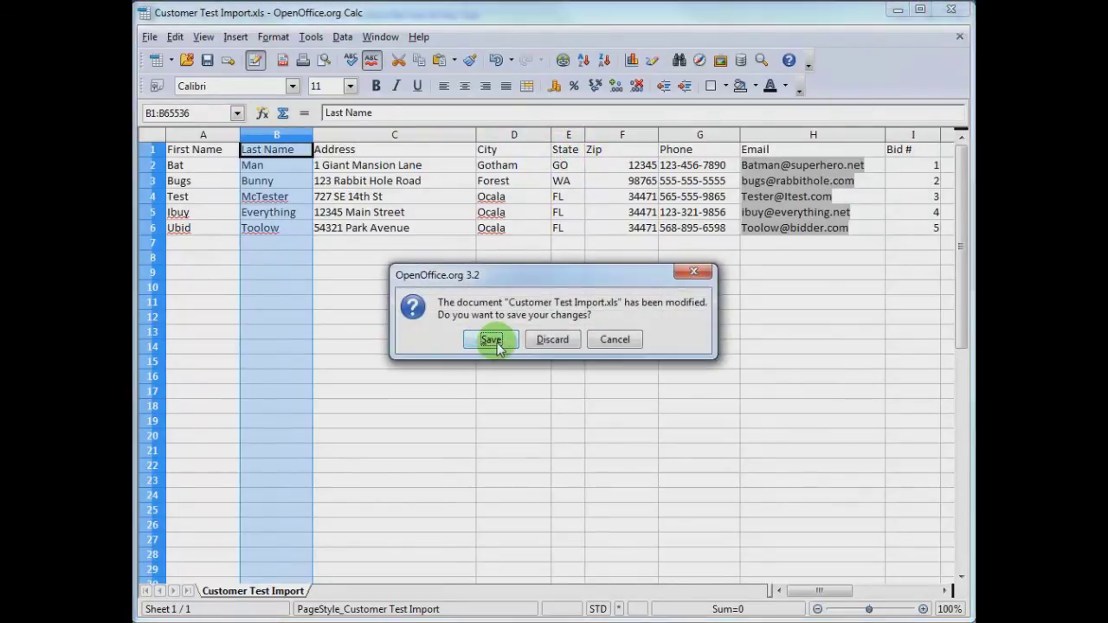
{"action": "left_click", "coordinate": [491, 339]}
{"action": "left_click", "coordinate": [530, 404]}
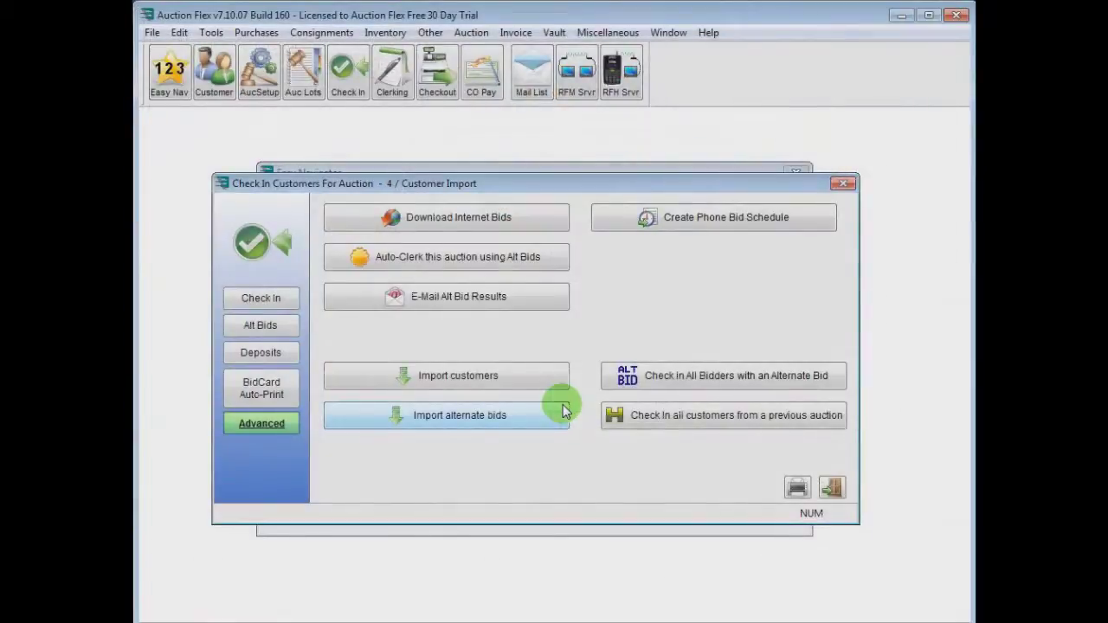
- Start a customer import from Desktop\Customer Import\Customer Test Import.xls, worksheet Sheet1
{"action": "left_click", "coordinate": [514, 389]}
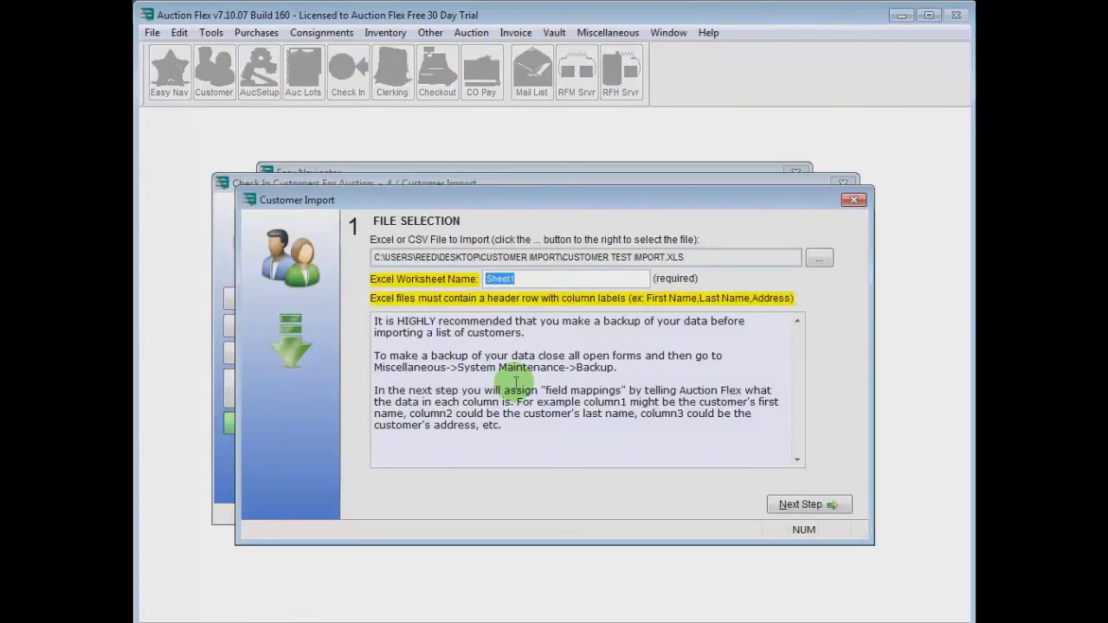
{"action": "left_click", "coordinate": [818, 258]}
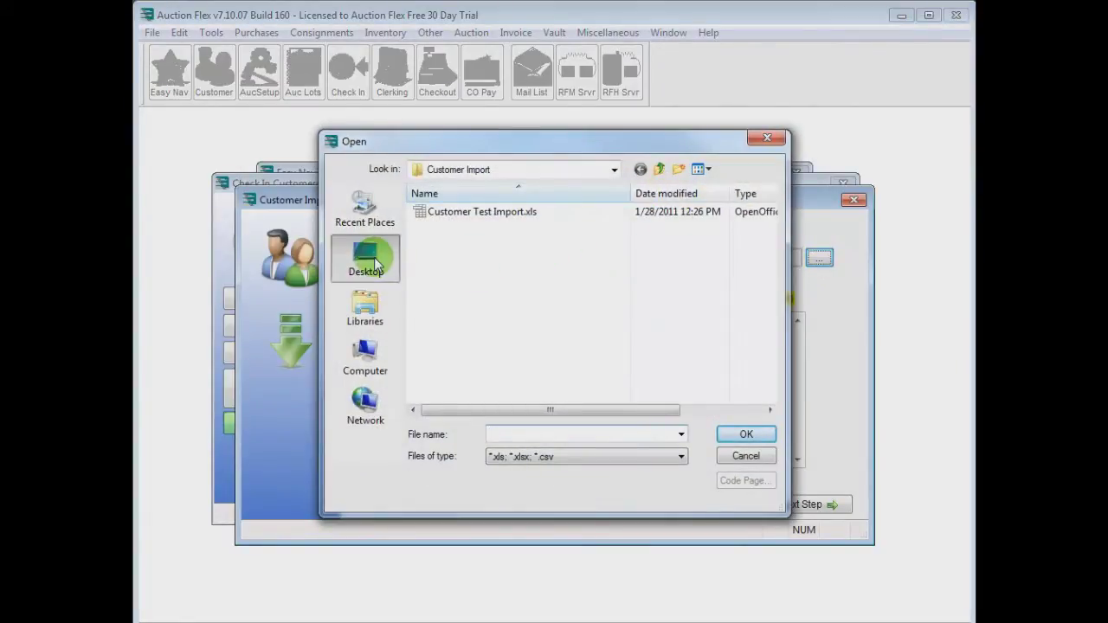
{"action": "left_click", "coordinate": [372, 259]}
{"action": "left_click", "coordinate": [460, 401]}
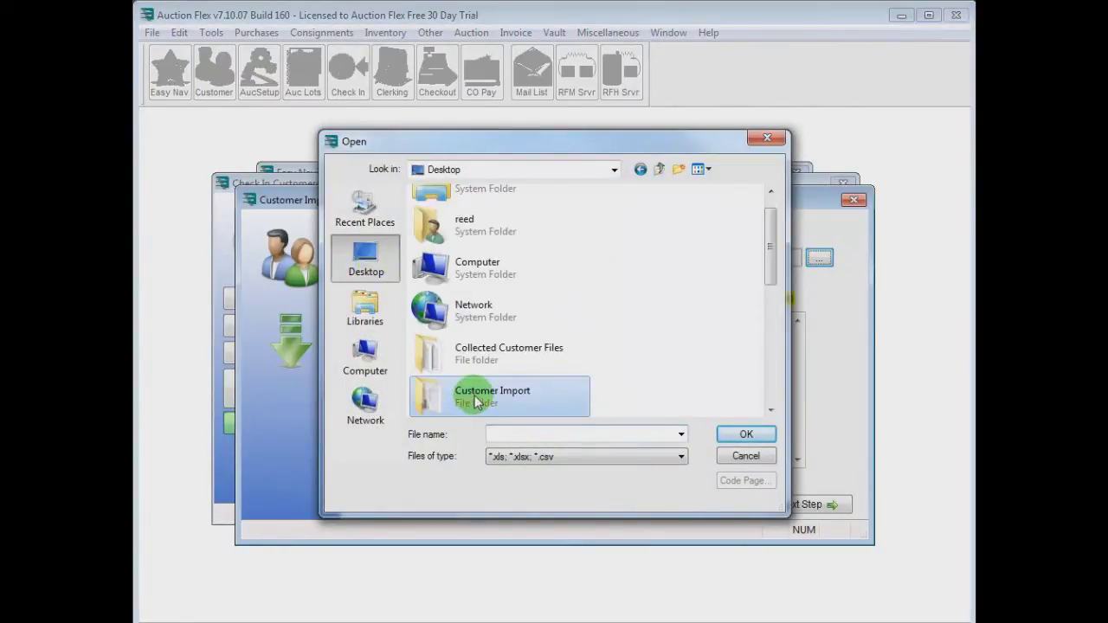
{"action": "double_click", "coordinate": [511, 405]}
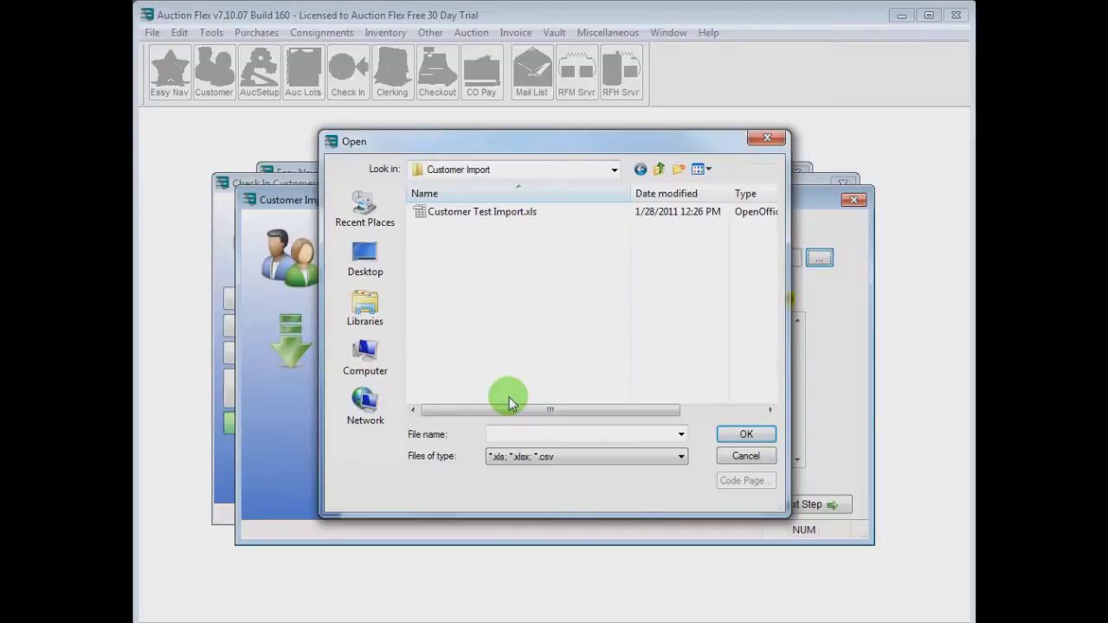
{"action": "double_click", "coordinate": [506, 213]}
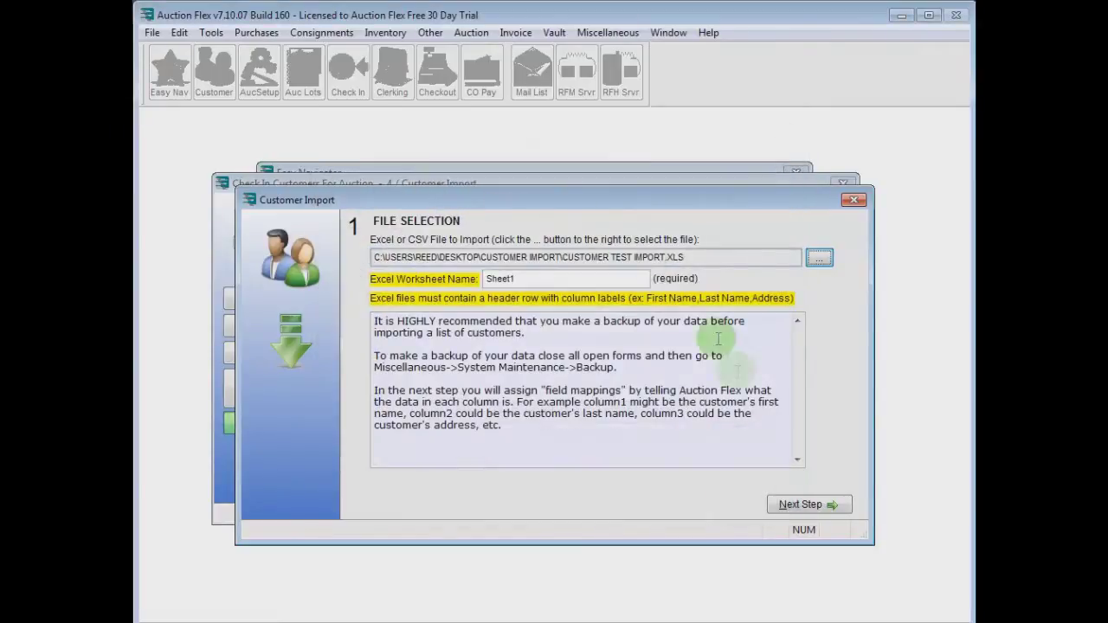
{"action": "left_click", "coordinate": [806, 503]}
{"action": "left_click", "coordinate": [747, 514]}
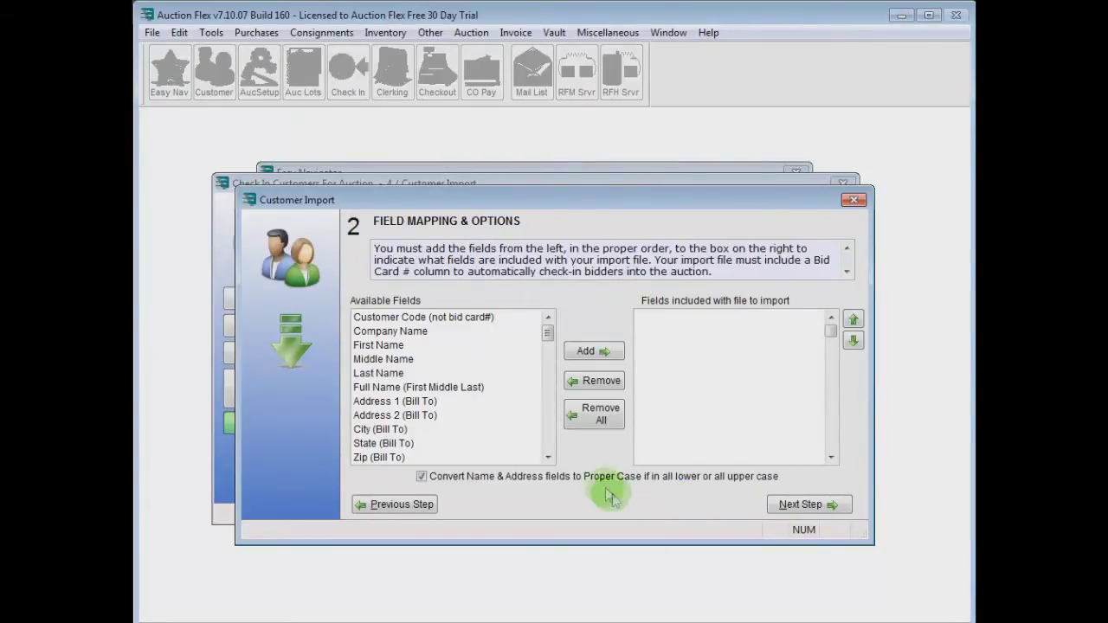
- Map First Name, Last Name, and the Bill To Address 1, City, State and Zip fields
{"action": "double_click", "coordinate": [388, 345]}
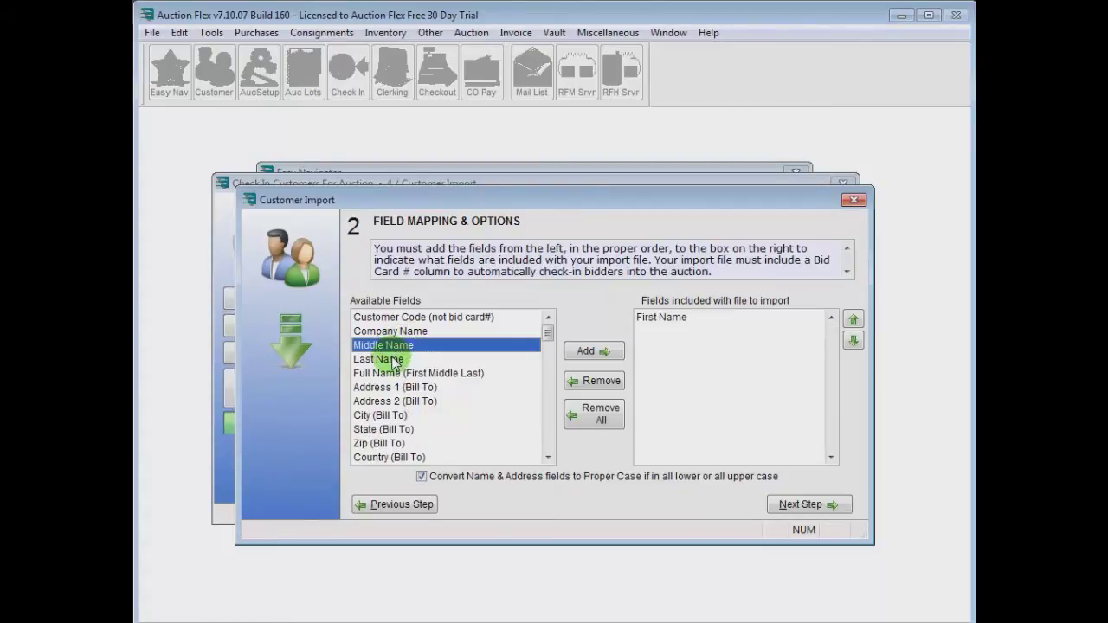
{"action": "double_click", "coordinate": [393, 359]}
{"action": "double_click", "coordinate": [390, 373]}
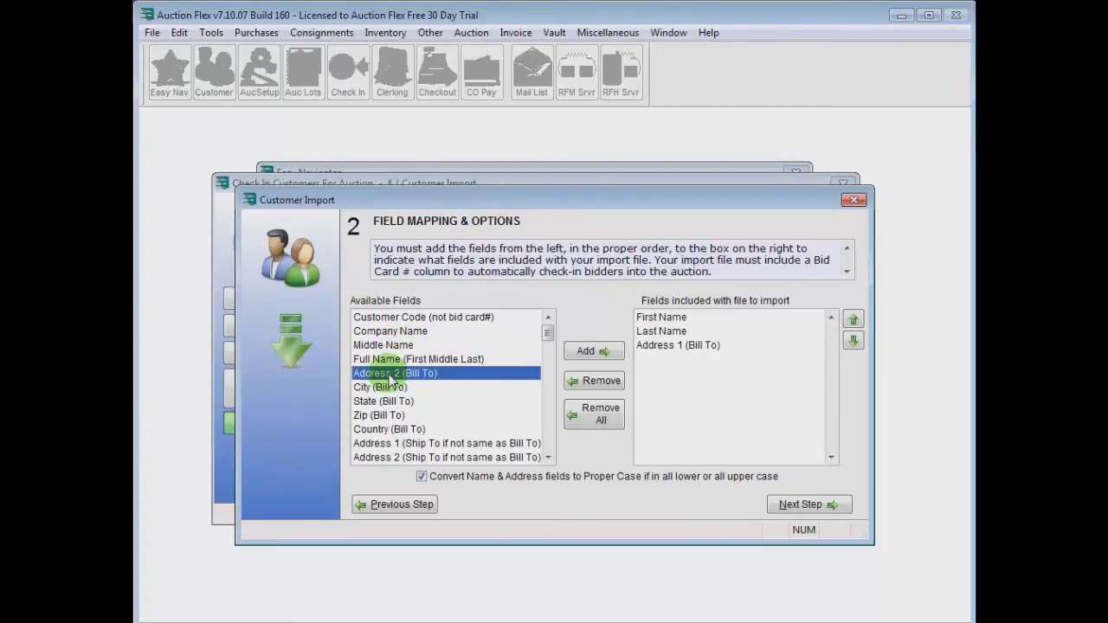
{"action": "double_click", "coordinate": [389, 386]}
{"action": "double_click", "coordinate": [388, 389]}
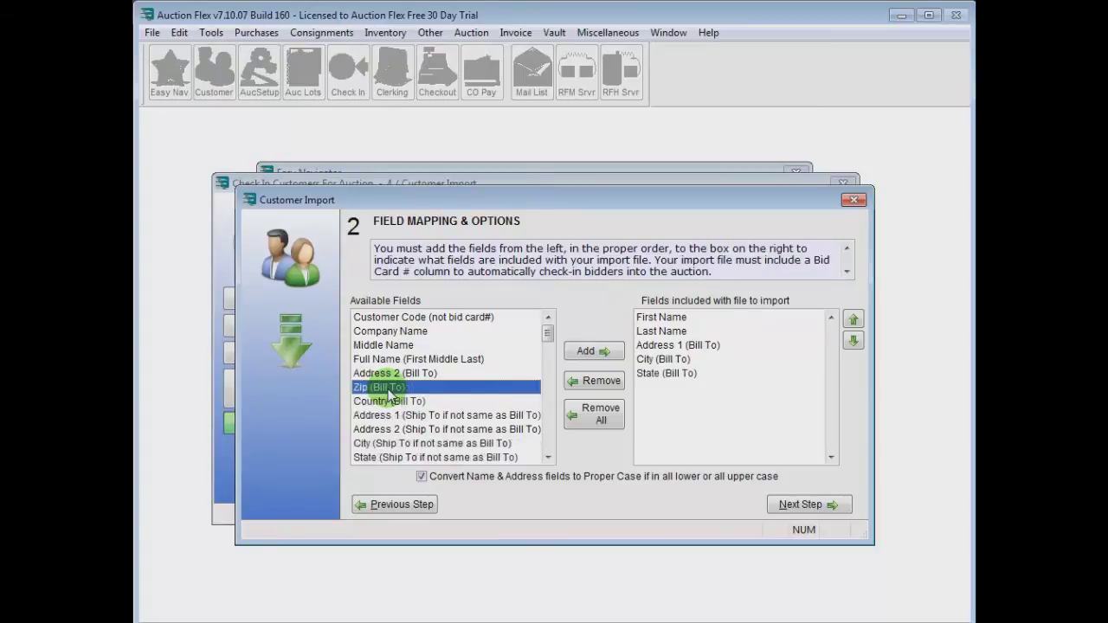
{"action": "double_click", "coordinate": [388, 389]}
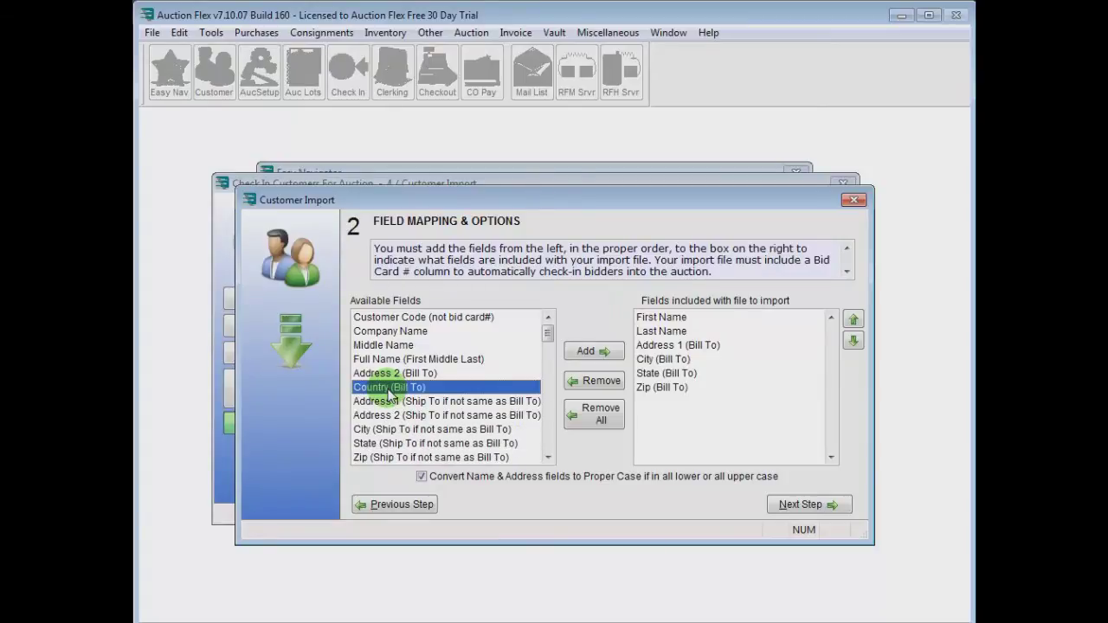
- Add Phone1, E-Mail and Bid Card # to the mapping and continue to the review
{"action": "scroll", "coordinate": [381, 417], "scroll_direction": "down", "scroll_amount": 1}
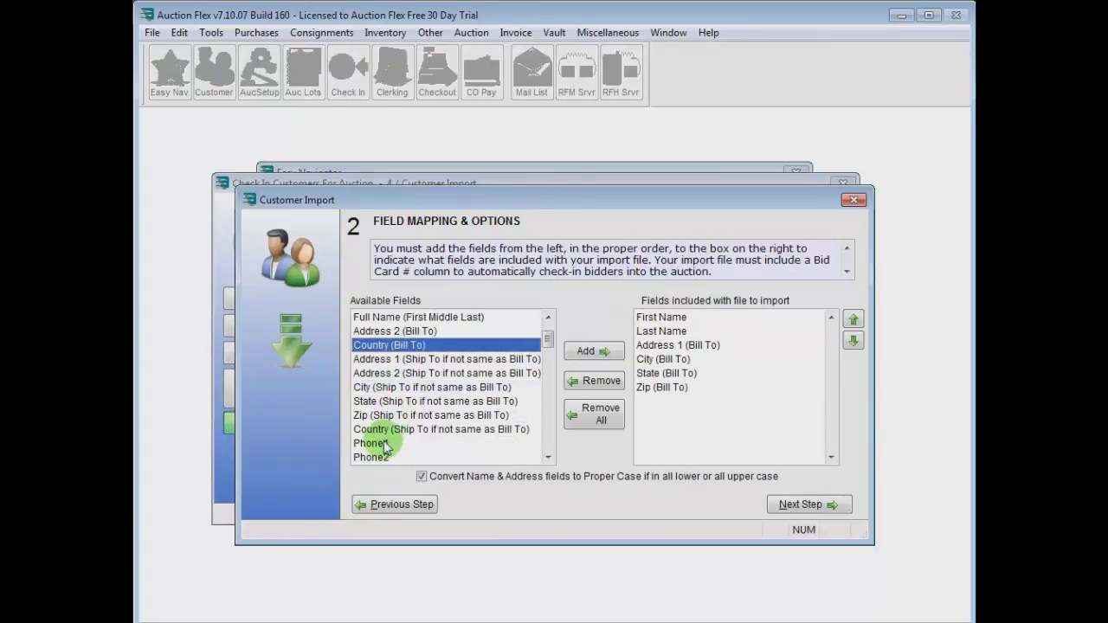
{"action": "left_click", "coordinate": [383, 444]}
{"action": "double_click", "coordinate": [384, 443]}
{"action": "scroll", "coordinate": [383, 443], "scroll_direction": "down", "scroll_amount": 1}
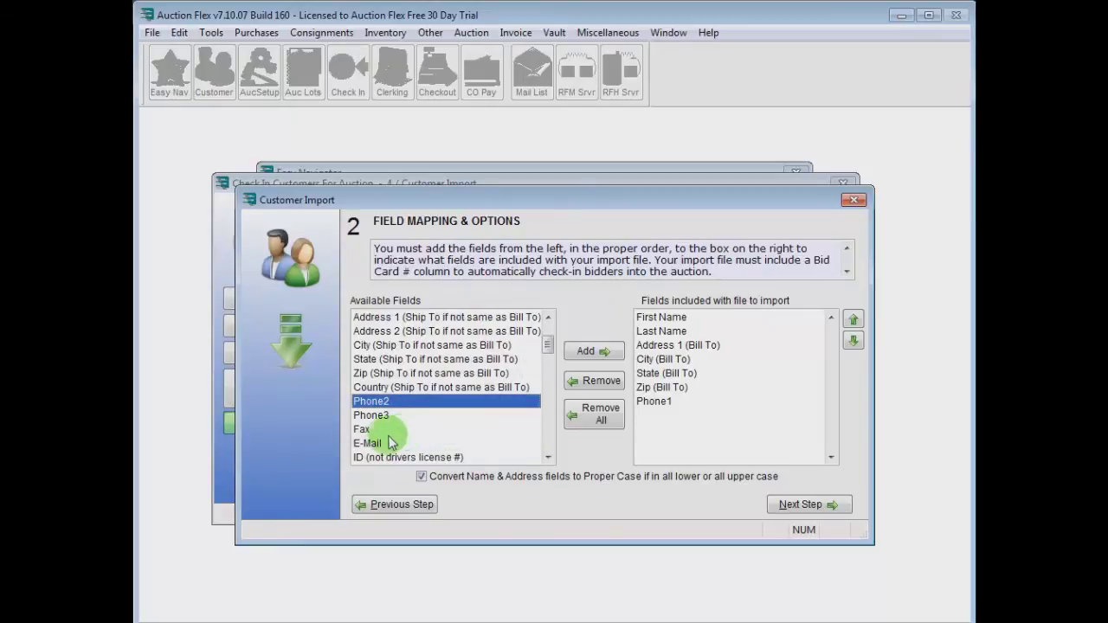
{"action": "left_click", "coordinate": [381, 443]}
{"action": "double_click", "coordinate": [381, 444]}
{"action": "scroll", "coordinate": [424, 444], "scroll_direction": "down", "scroll_amount": 4}
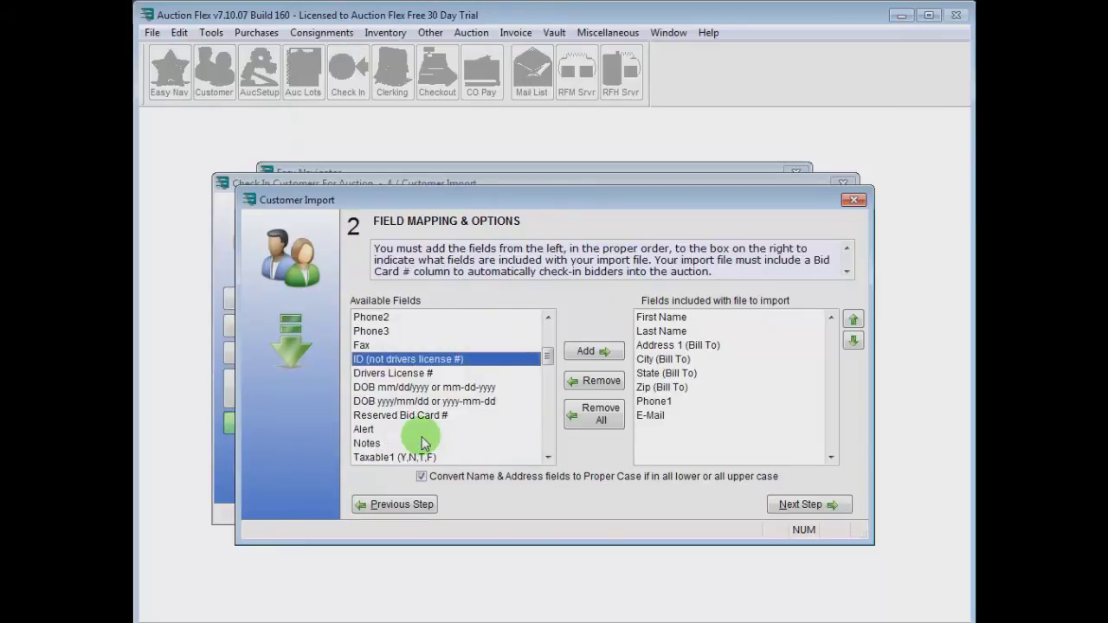
{"action": "left_click", "coordinate": [395, 417]}
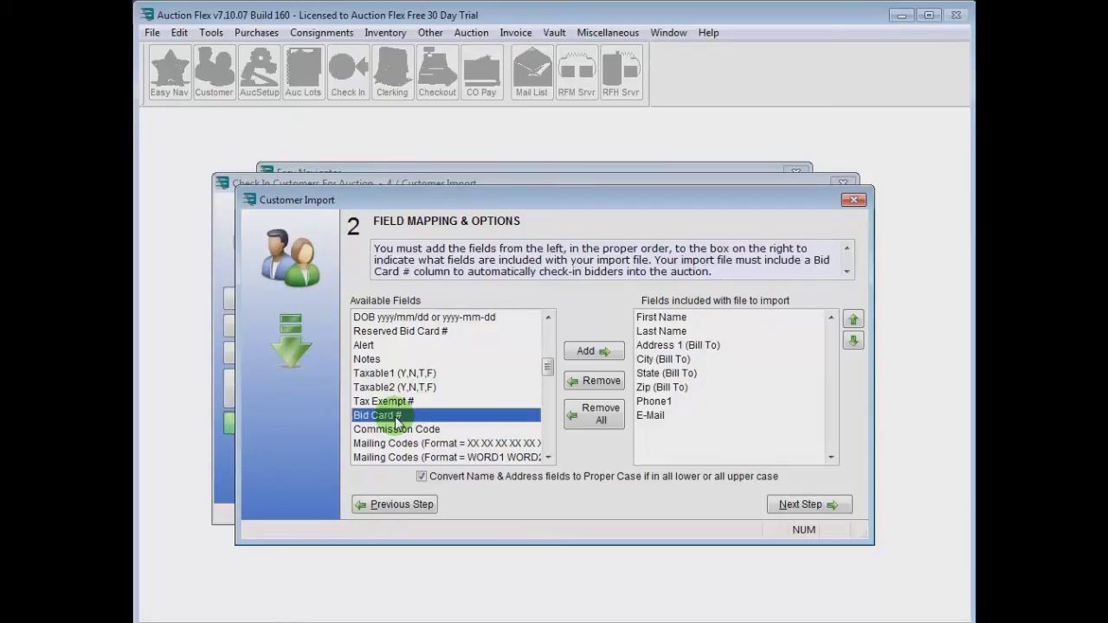
{"action": "double_click", "coordinate": [396, 416]}
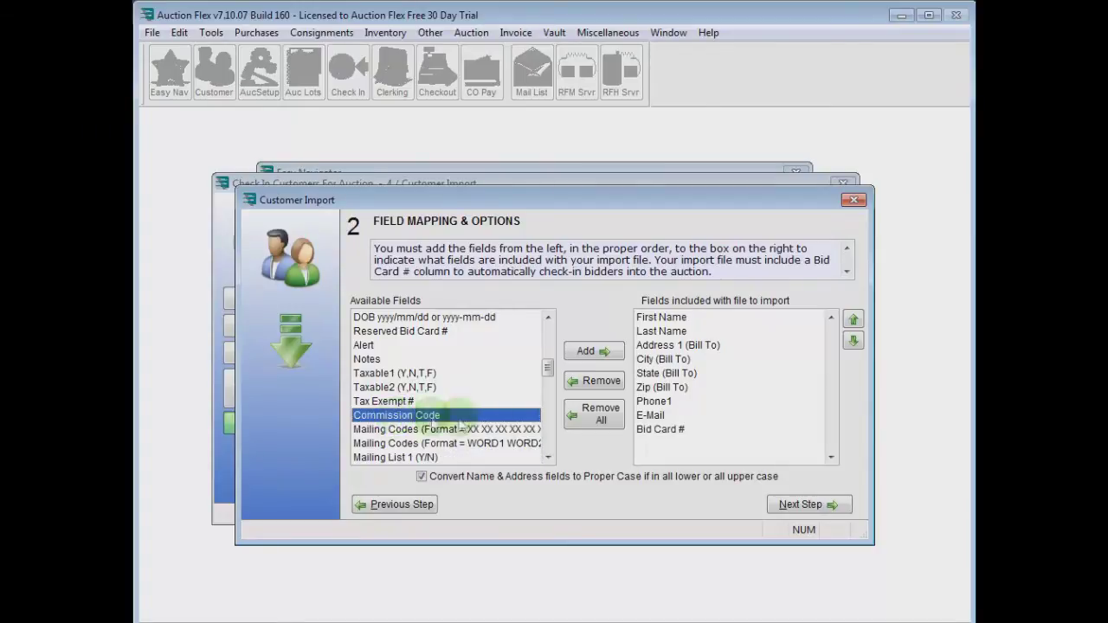
{"action": "left_click", "coordinate": [791, 506]}
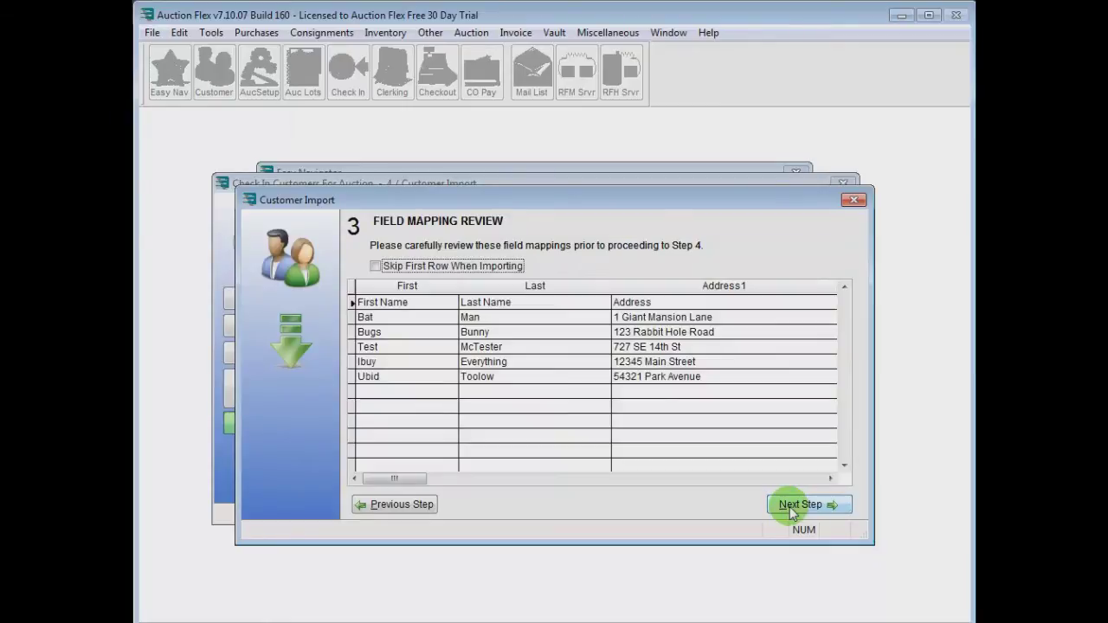
- Check the preview through the Email and Bidcardnum columns, then enable Skip First Row When Importing
{"action": "left_click", "coordinate": [830, 478]}
{"action": "left_click", "coordinate": [831, 479]}
{"action": "left_click", "coordinate": [830, 479]}
{"action": "left_click", "coordinate": [831, 479]}
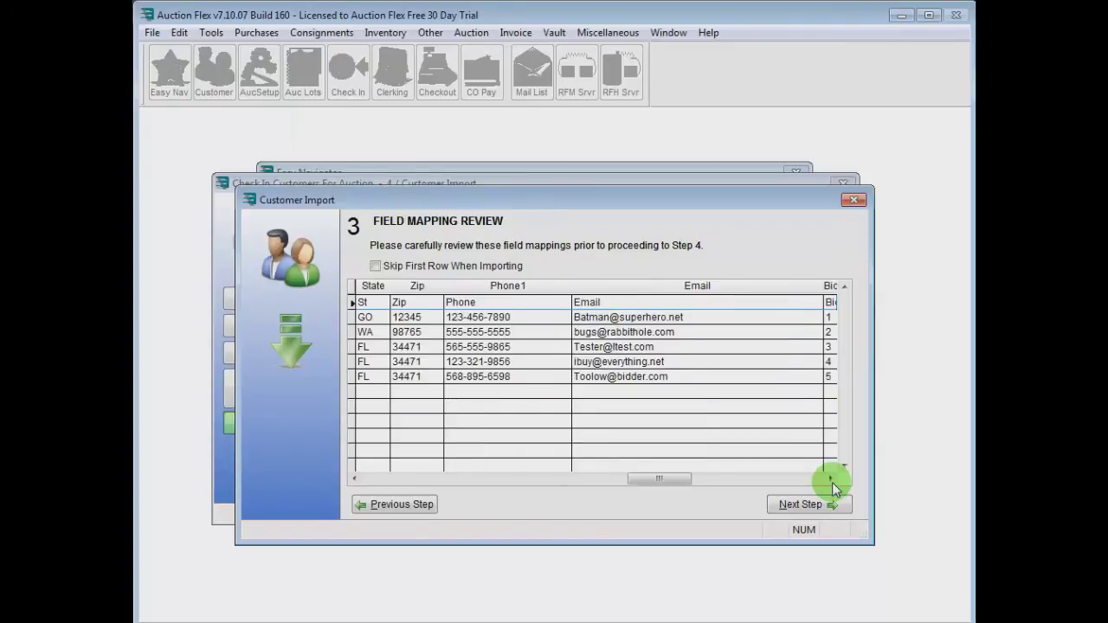
{"action": "left_click", "coordinate": [831, 478]}
{"action": "left_click_drag", "start_coordinate": [725, 479], "coordinate": [390, 452]}
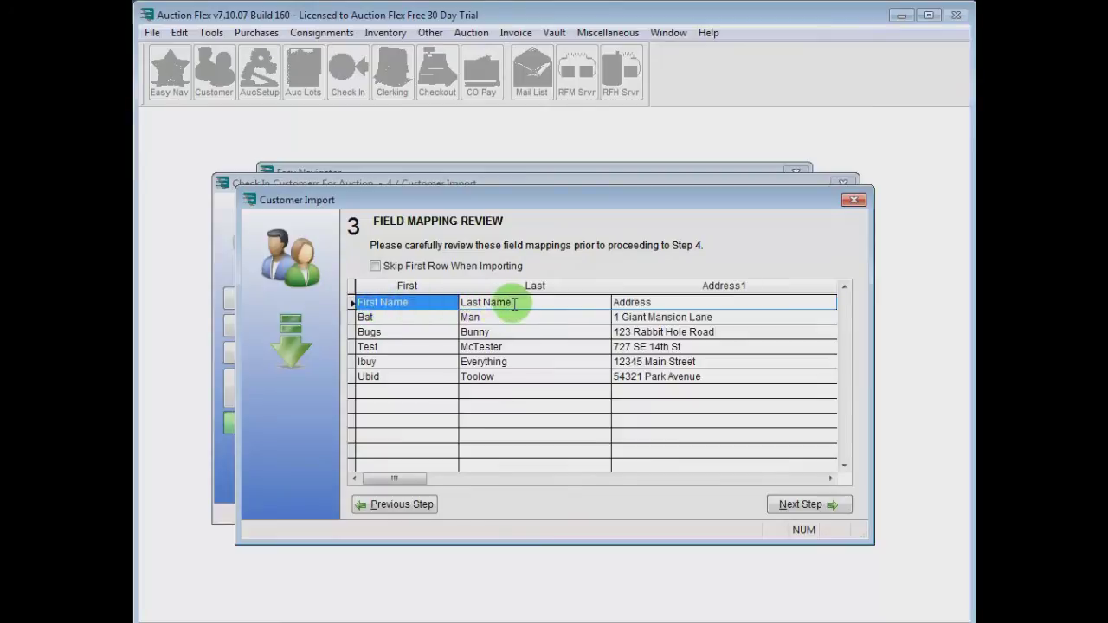
{"action": "left_click", "coordinate": [374, 266]}
{"action": "left_click", "coordinate": [791, 509]}
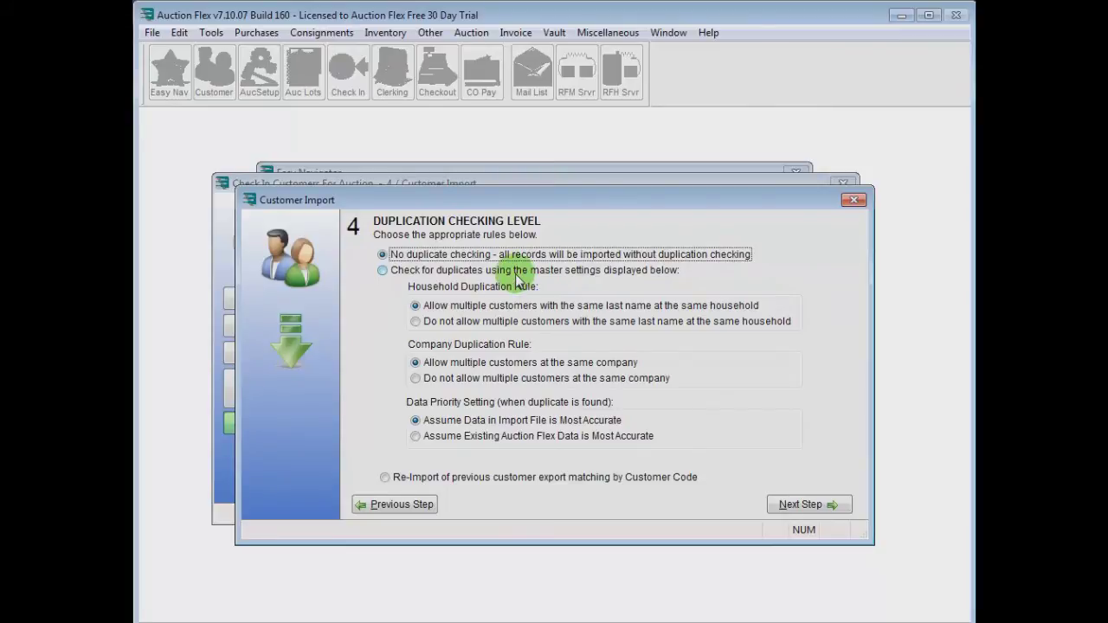
- Import the customers with no duplicate checking, confirming 5 new and 0 existing customers
{"action": "left_click", "coordinate": [795, 505]}
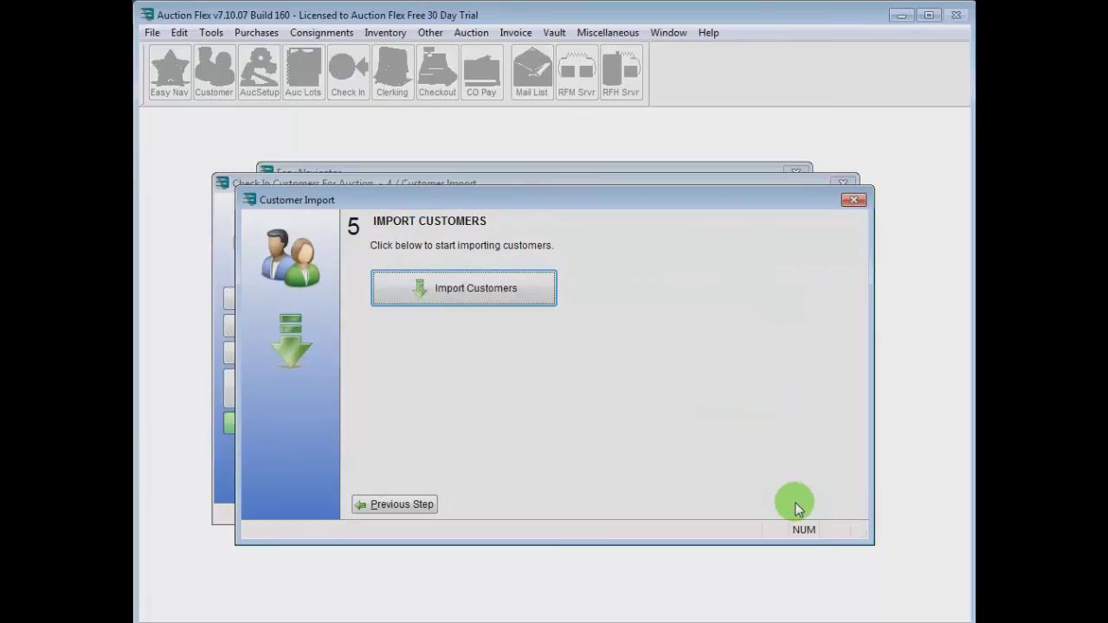
{"action": "left_click", "coordinate": [475, 293]}
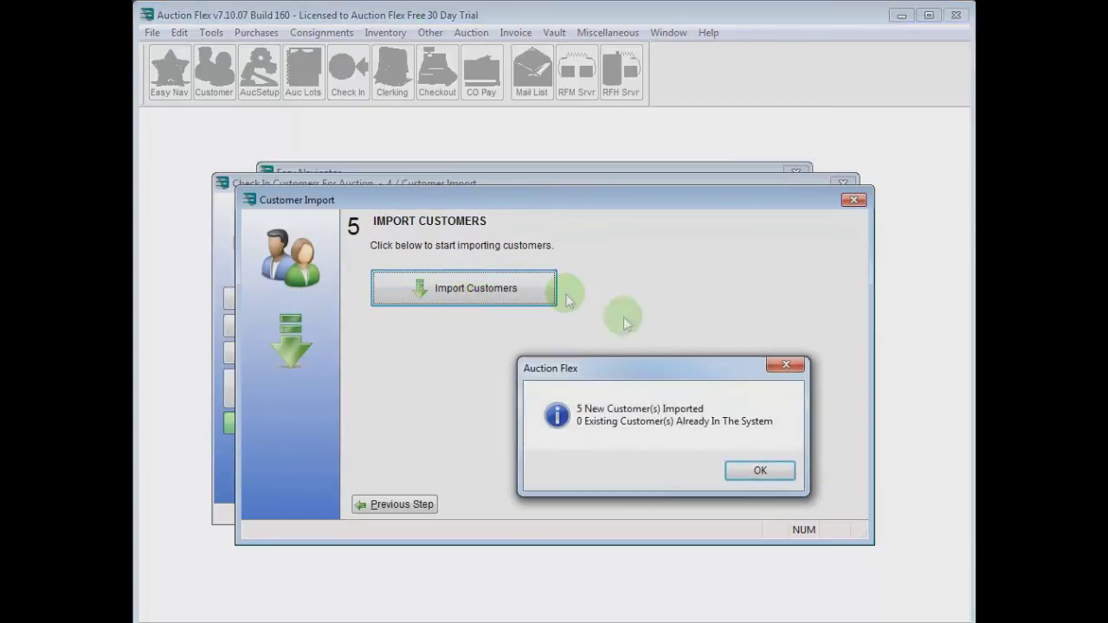
{"action": "left_click", "coordinate": [761, 470]}
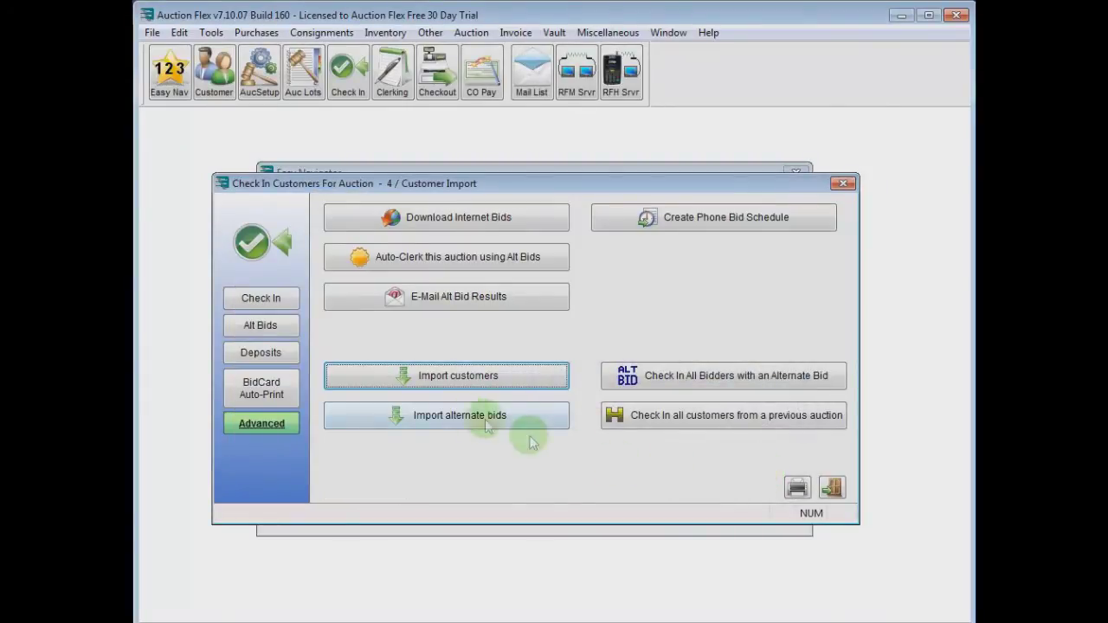
- Check the checked-in bidders list for bid cards 1–4, then close check-in
{"action": "left_click", "coordinate": [292, 303]}
{"action": "left_click", "coordinate": [454, 277]}
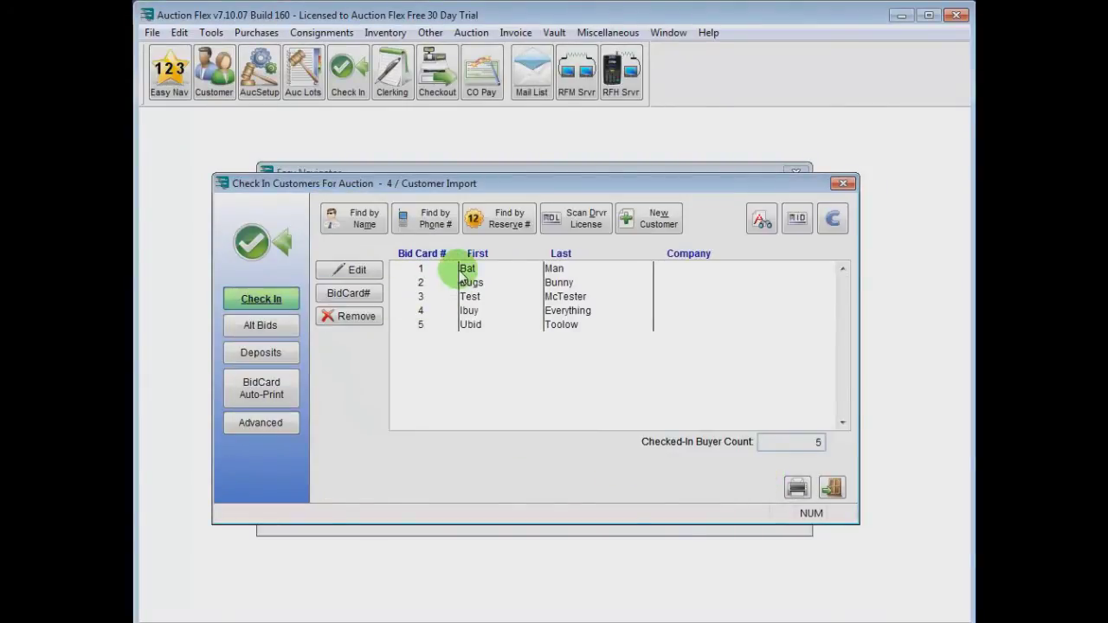
{"action": "left_click", "coordinate": [464, 283]}
{"action": "left_click", "coordinate": [466, 297]}
{"action": "left_click", "coordinate": [468, 311]}
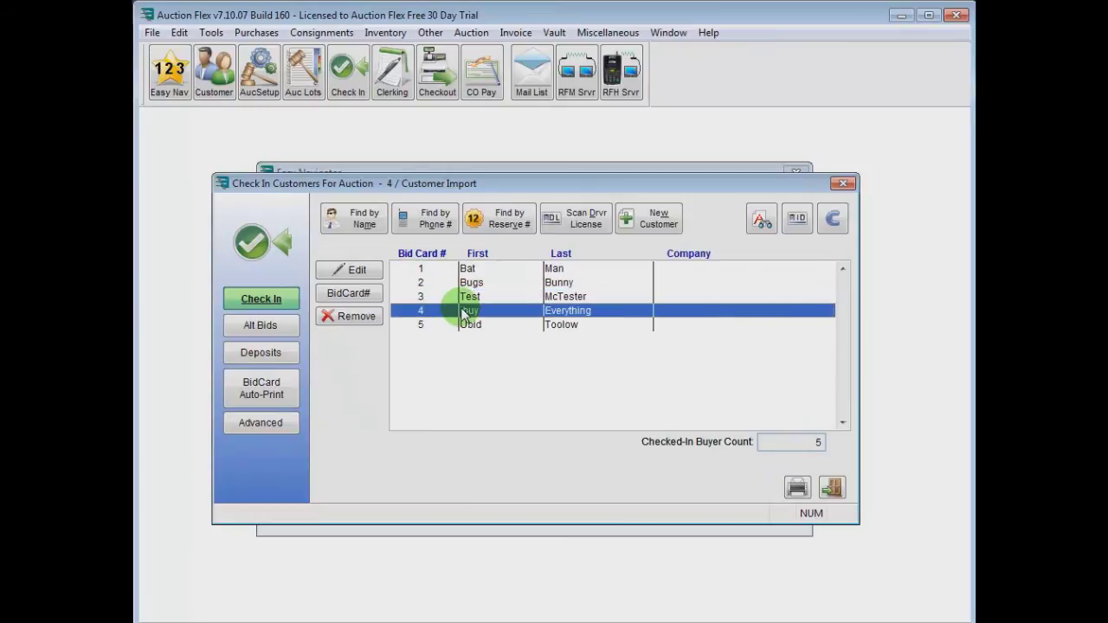
{"action": "left_click", "coordinate": [842, 182]}
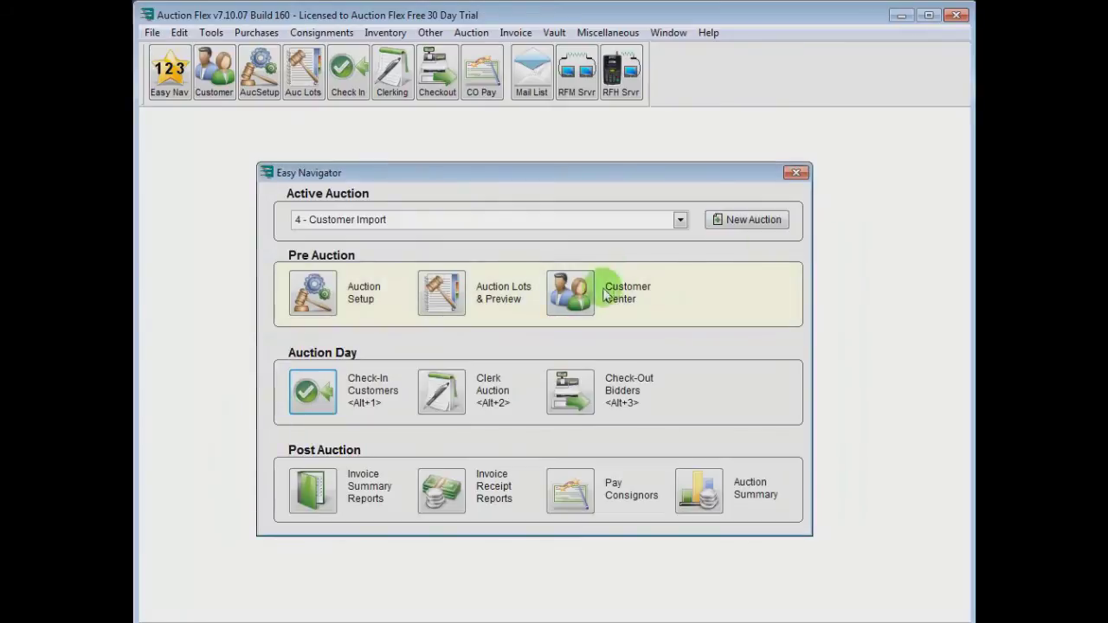
- Look through the five imported customers in Customer Center, then close it
{"action": "left_click", "coordinate": [570, 292]}
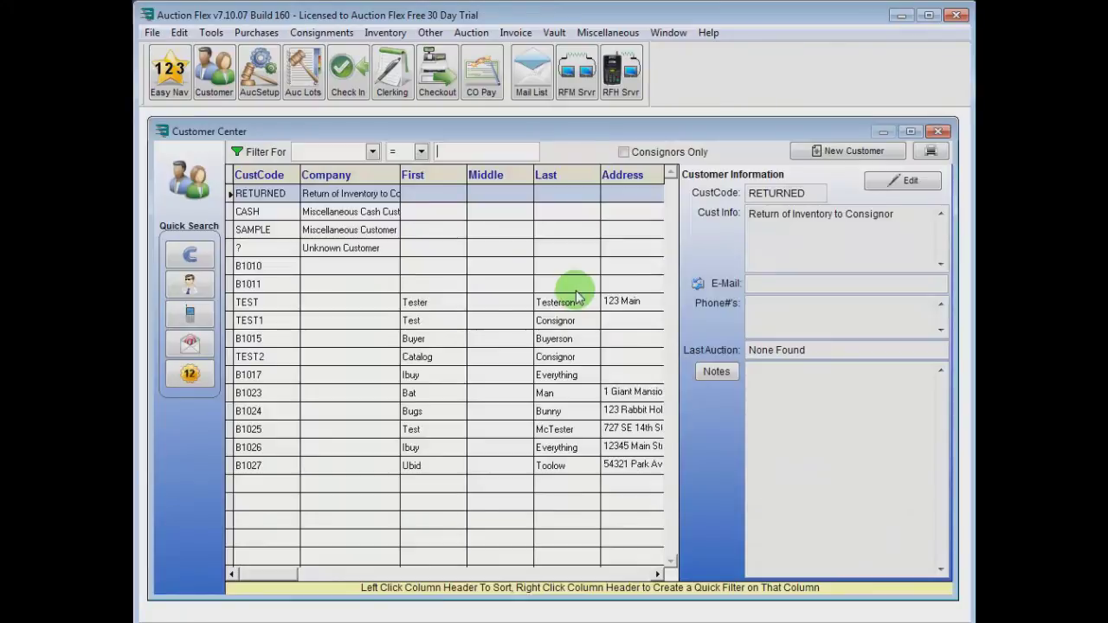
{"action": "left_click", "coordinate": [415, 392]}
{"action": "left_click", "coordinate": [418, 411]}
{"action": "left_click", "coordinate": [417, 429]}
{"action": "left_click", "coordinate": [416, 447]}
{"action": "left_click", "coordinate": [420, 465]}
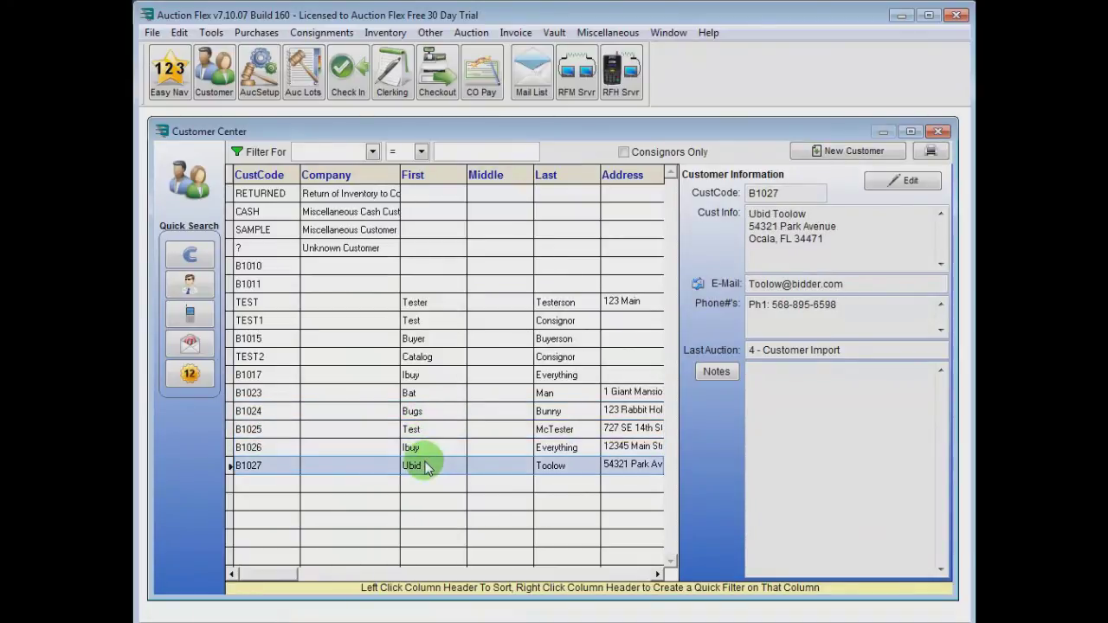
{"action": "left_click", "coordinate": [938, 132]}
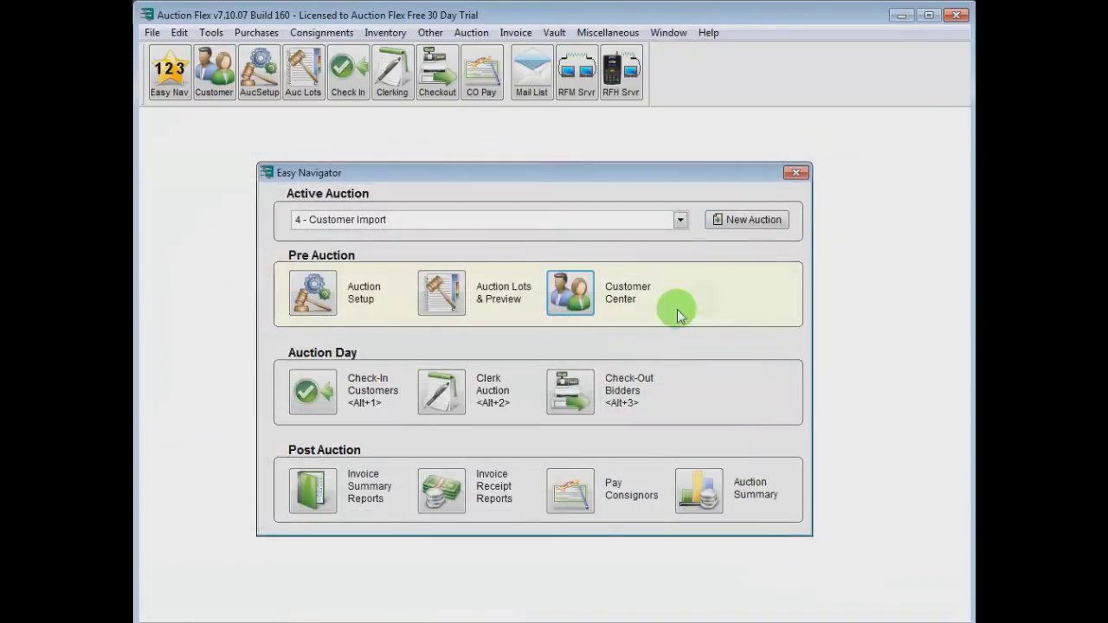